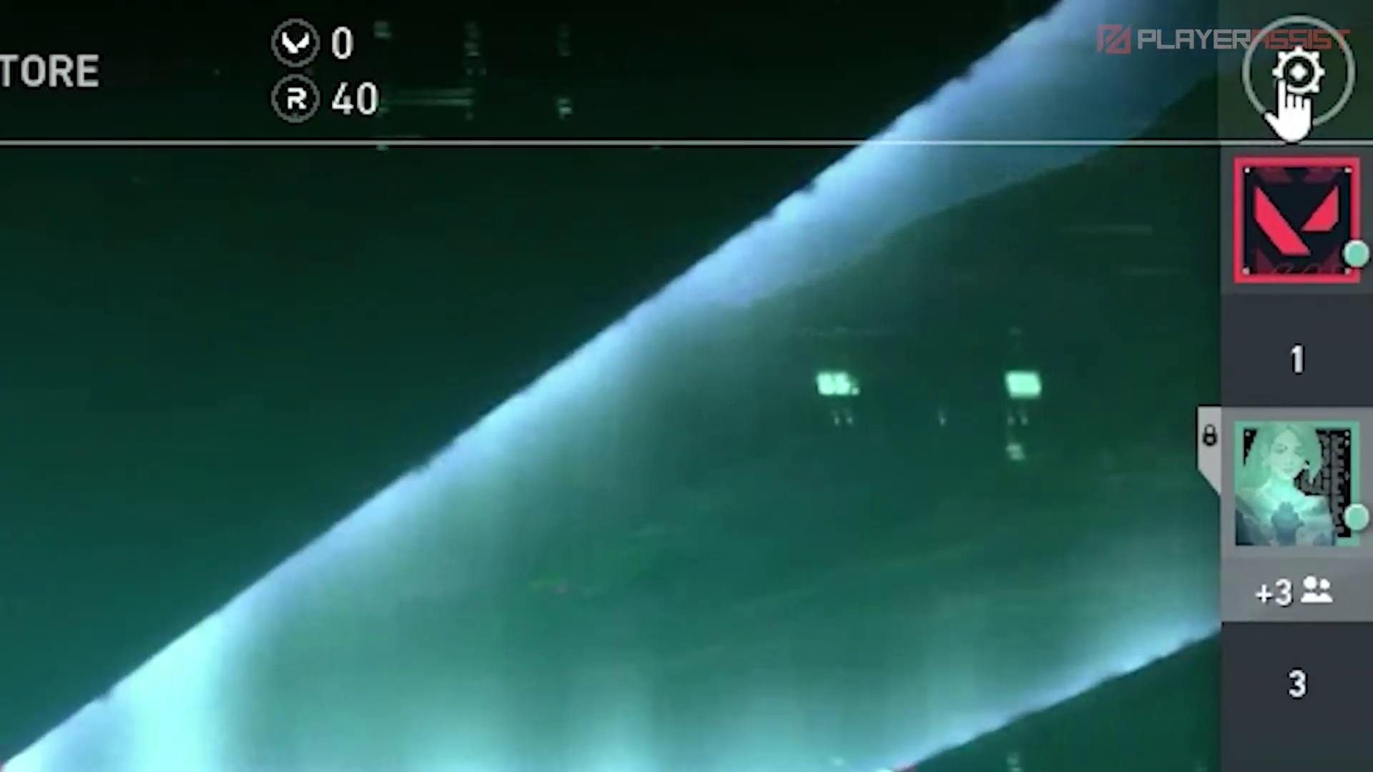
- Open the Valorant game menu from the gear icon at the top right
{"action": "left_click", "coordinate": [1296, 75]}
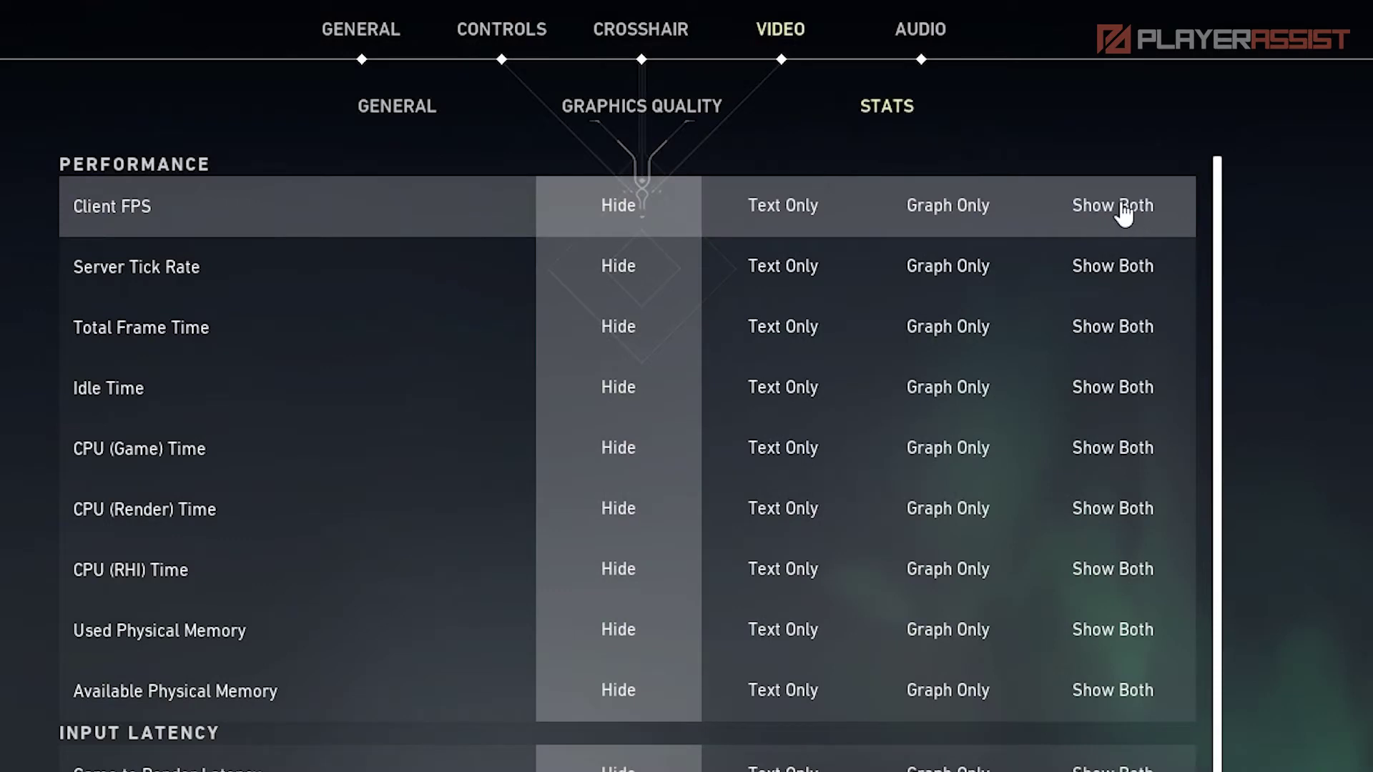
{"action": "scroll", "coordinate": [1124, 213], "scroll_direction": "down", "scroll_amount": 3}
{"action": "scroll", "coordinate": [1123, 213], "scroll_direction": "down", "scroll_amount": 2}
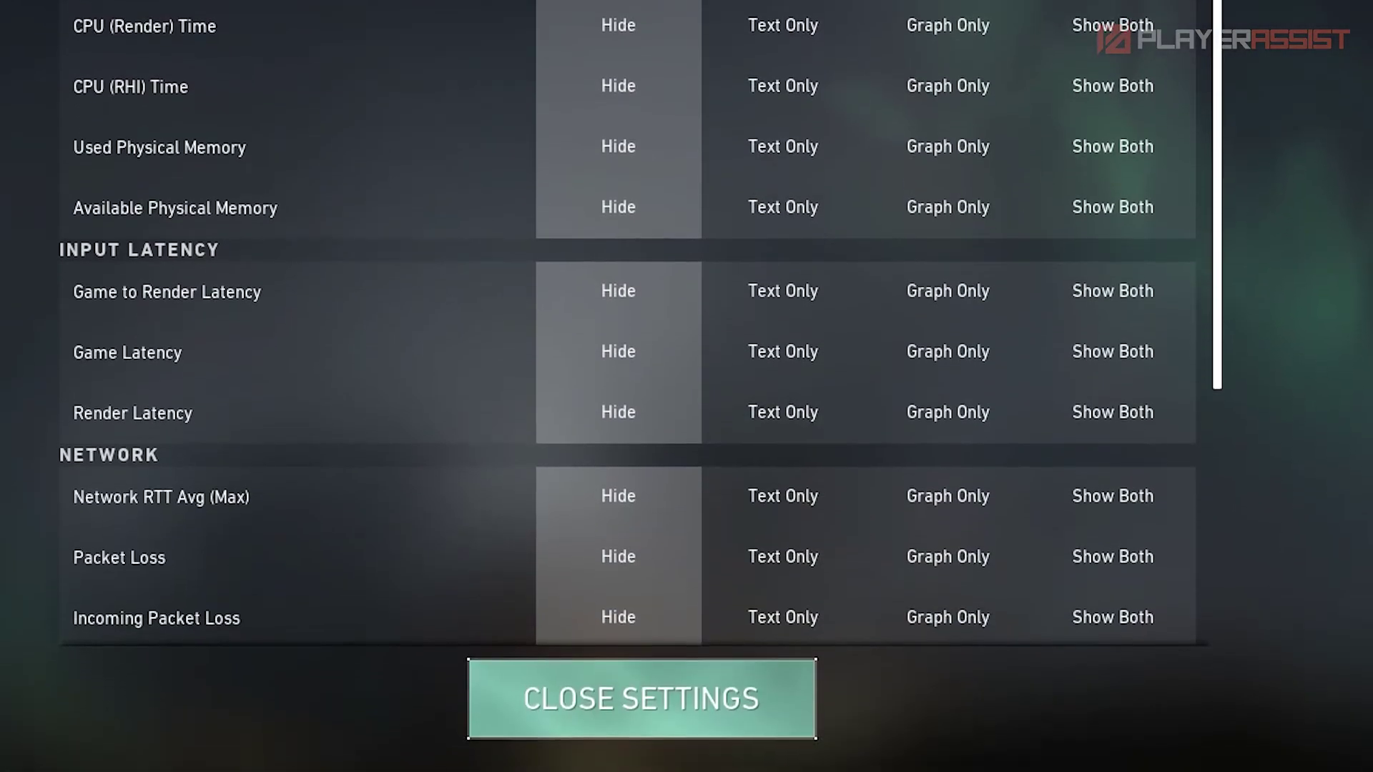